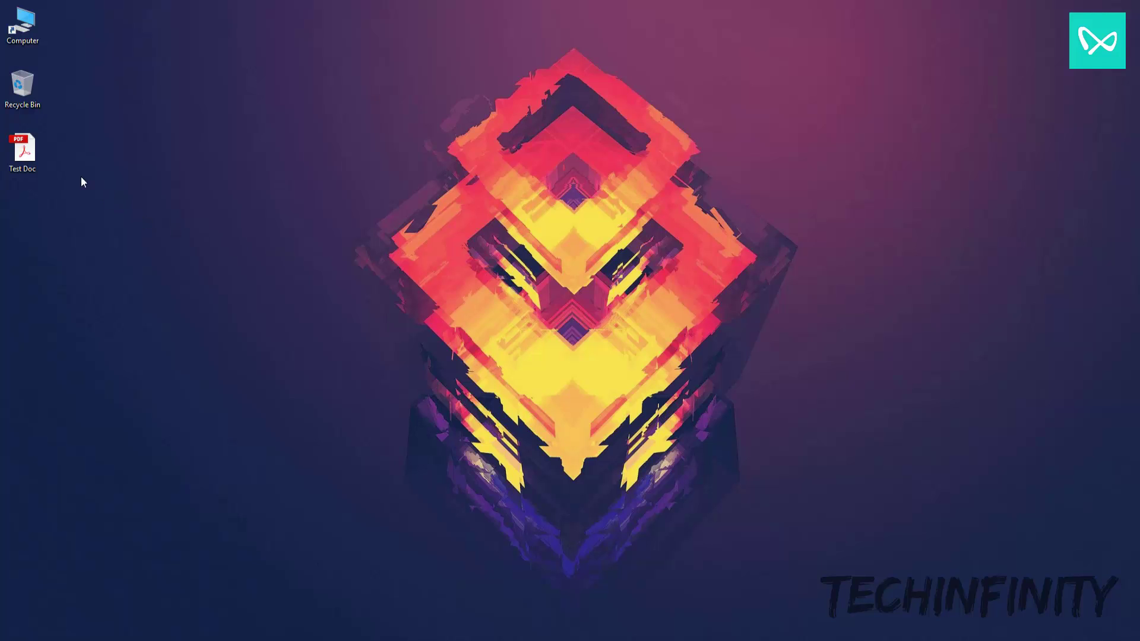
Check the Test Doc file's properties to see its size
{"action": "right_click", "coordinate": [9, 153]}
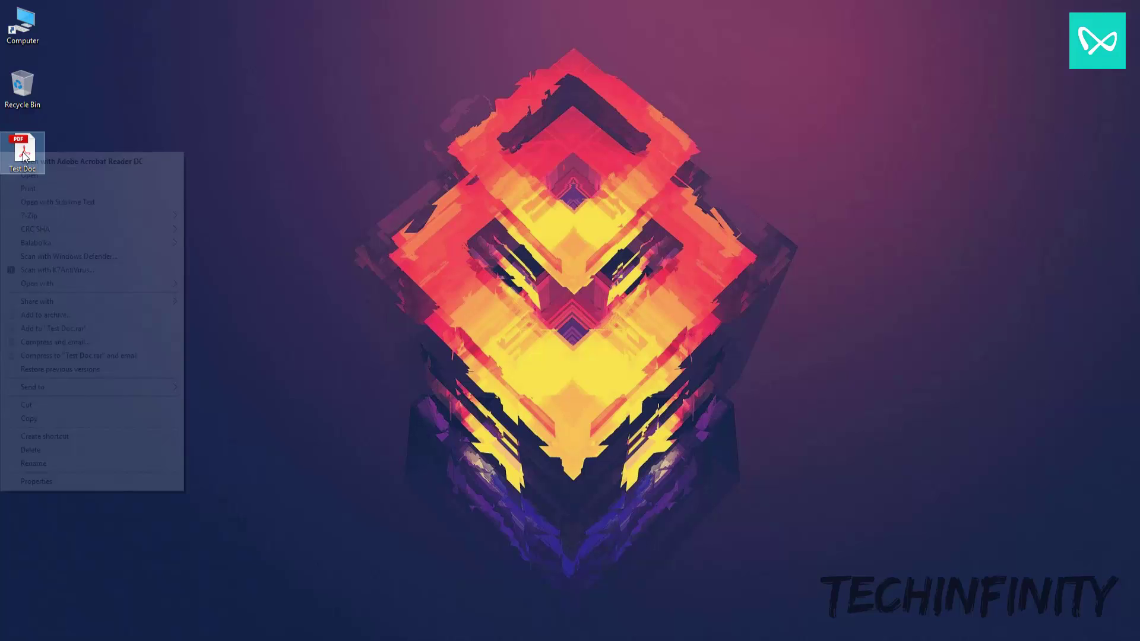
{"action": "left_click", "coordinate": [99, 482]}
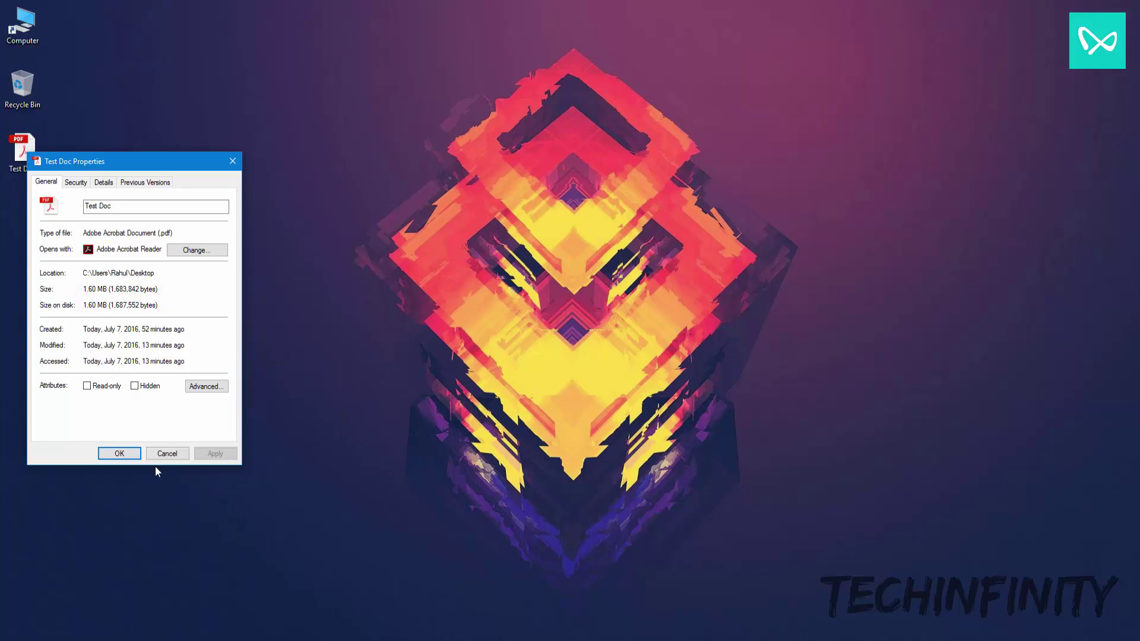
{"action": "left_click", "coordinate": [119, 454]}
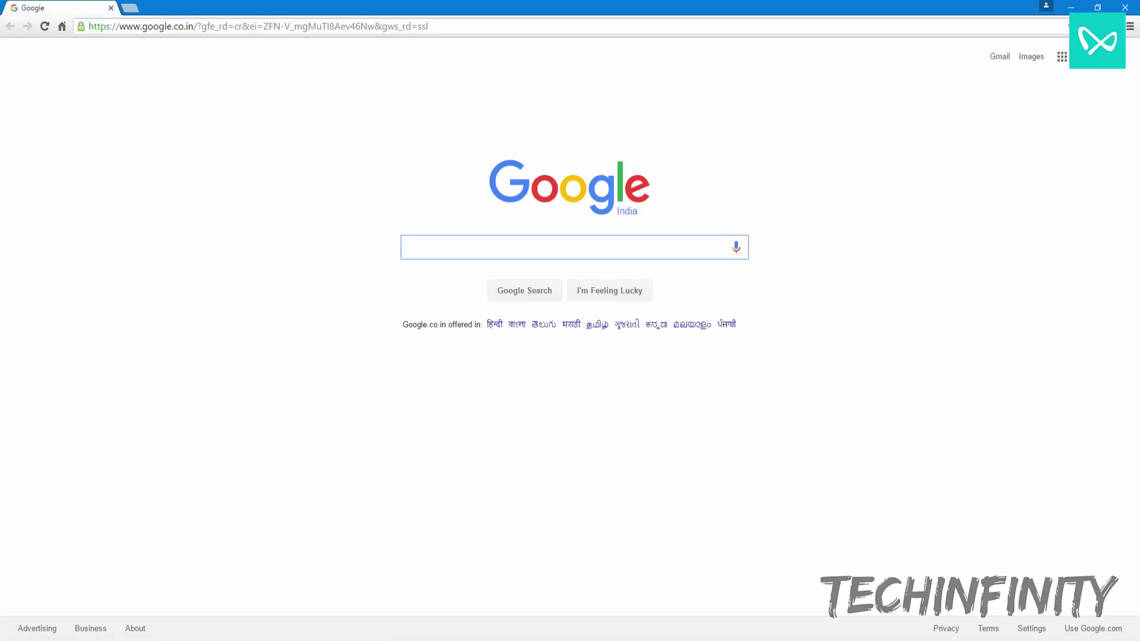
{"action": "type", "text": "prim"}
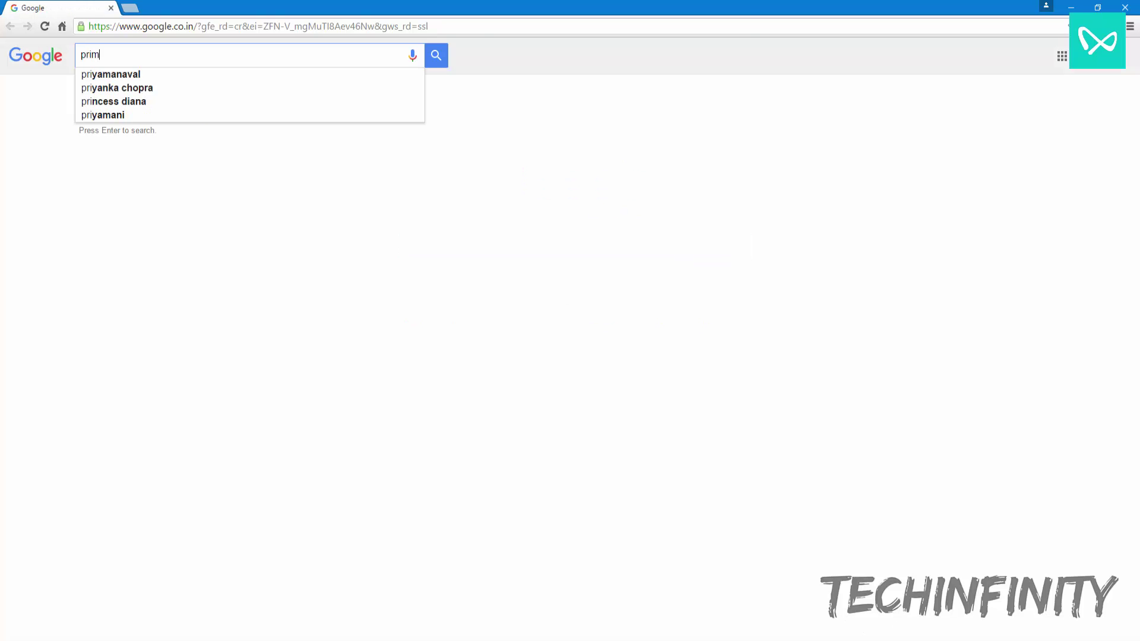
{"action": "type", "text": "opdf"}
Search Google for primopdf, download the PrimoPDF installer and show all Chrome downloads
{"action": "key", "text": "Return"}
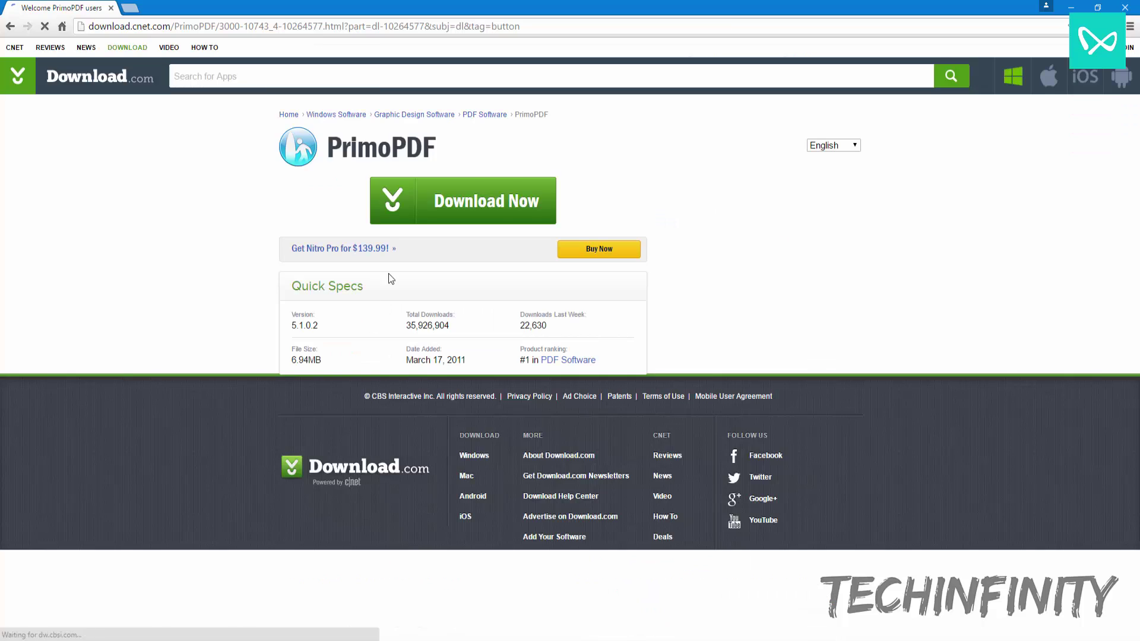
{"action": "left_click", "coordinate": [484, 219]}
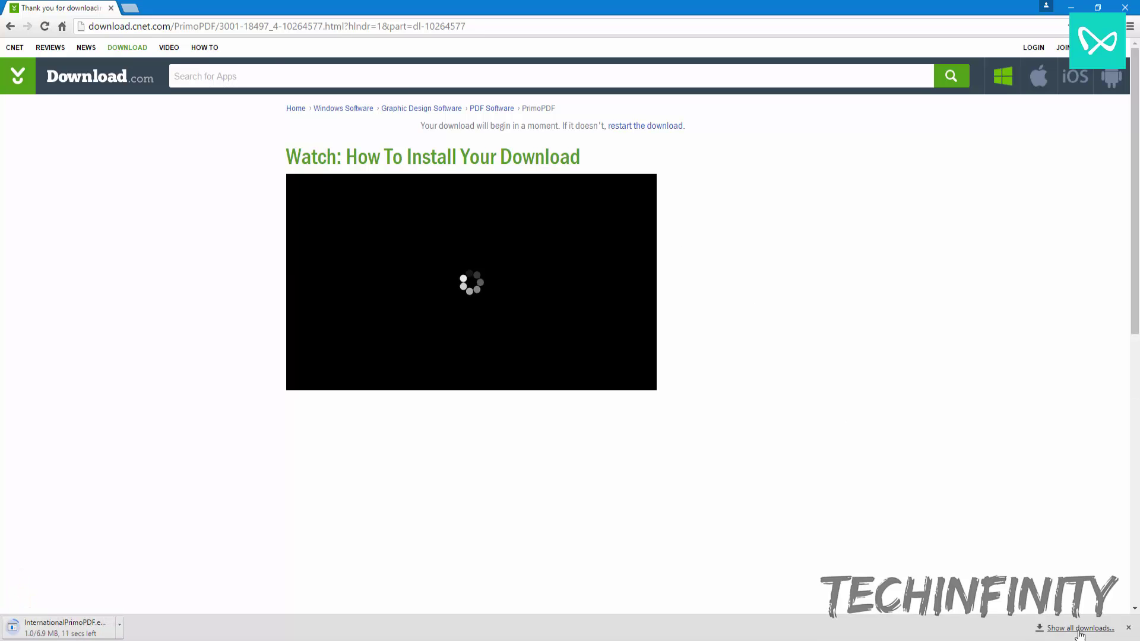
{"action": "left_click", "coordinate": [1079, 628]}
{"action": "left_click", "coordinate": [110, 9]}
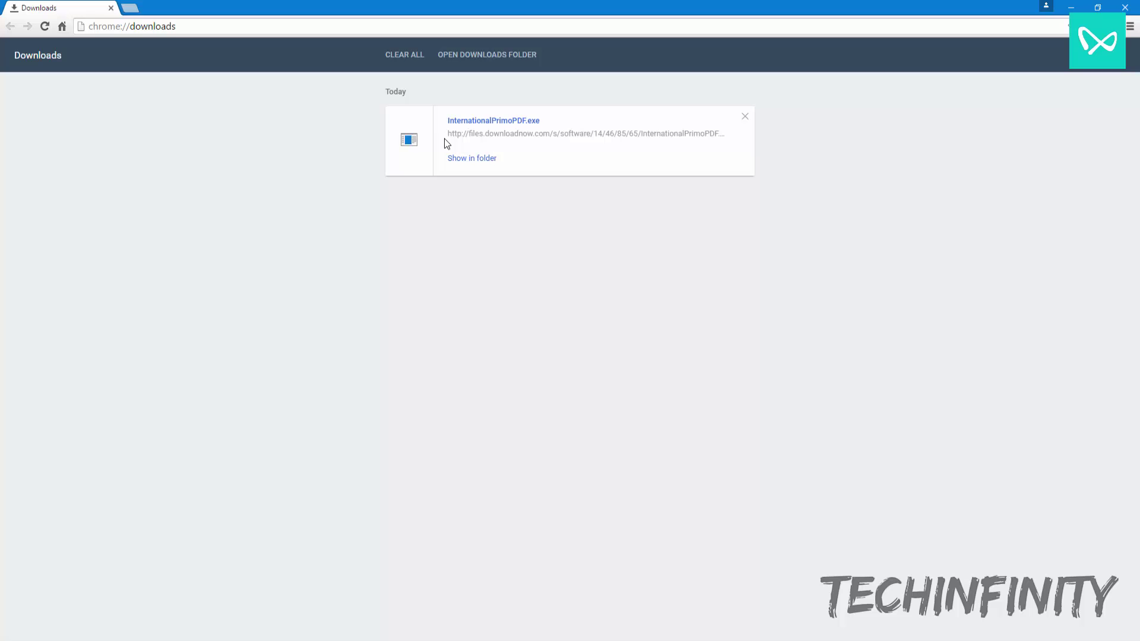
Run InternationalPrimoPDF.exe and install PrimoPDF in English, accepting the license
{"action": "left_click", "coordinate": [515, 128]}
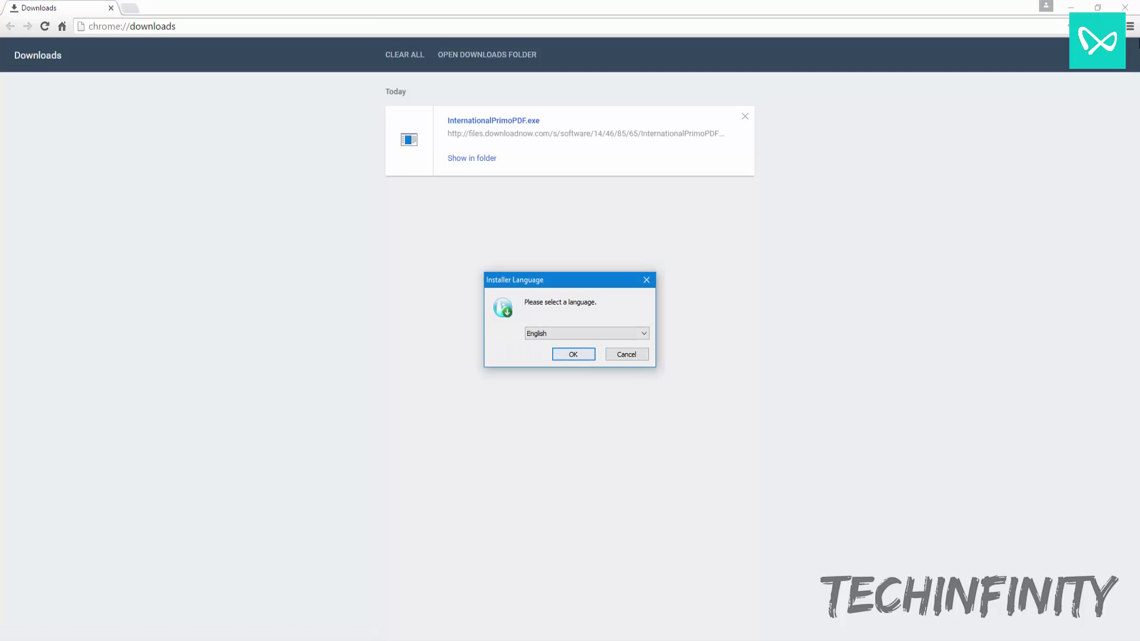
{"action": "left_click", "coordinate": [1071, 7]}
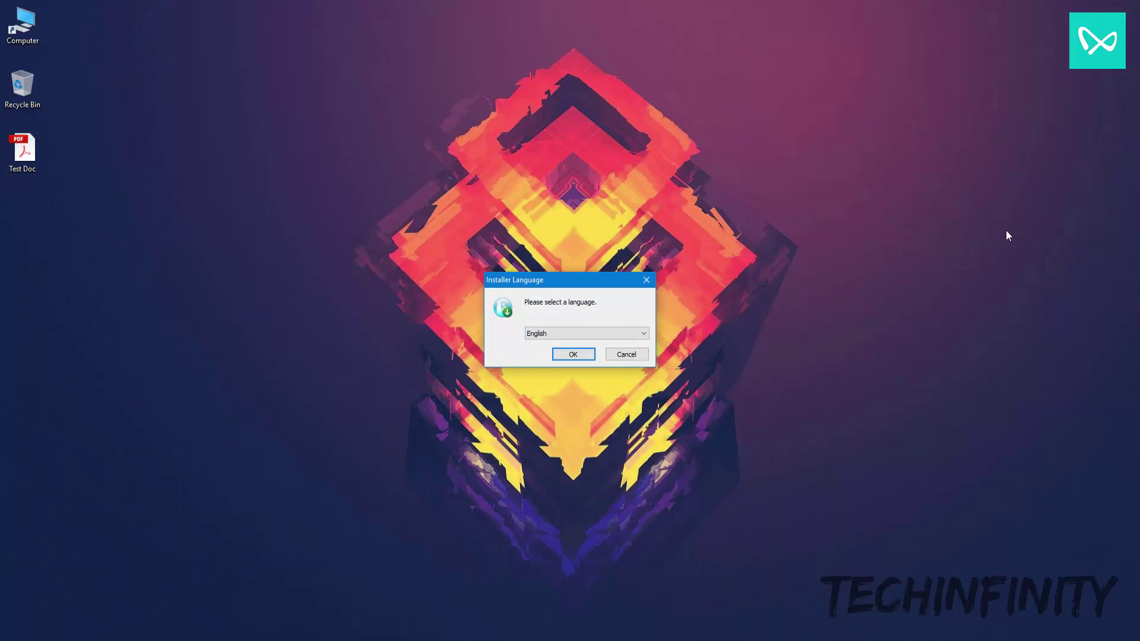
{"action": "left_click", "coordinate": [579, 354]}
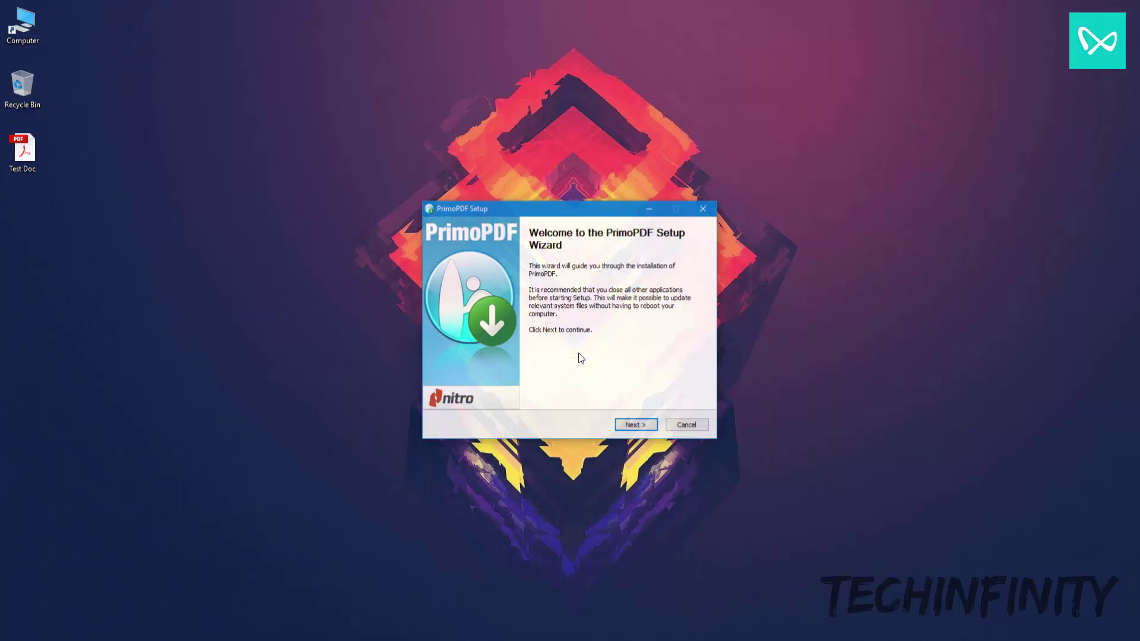
{"action": "left_click", "coordinate": [629, 426]}
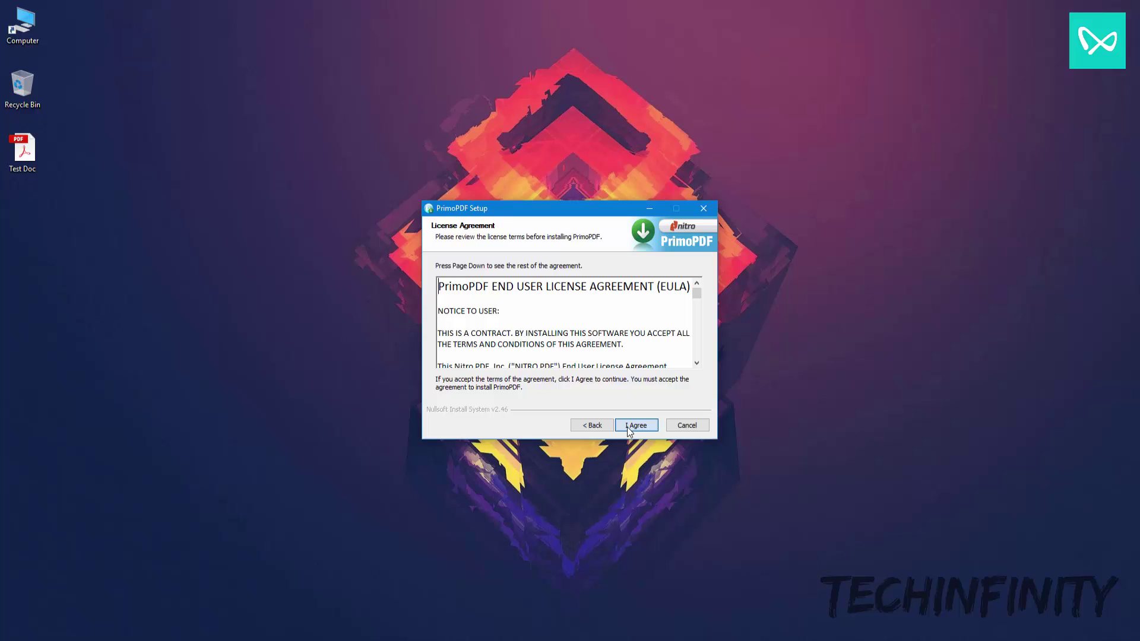
{"action": "left_click", "coordinate": [627, 426]}
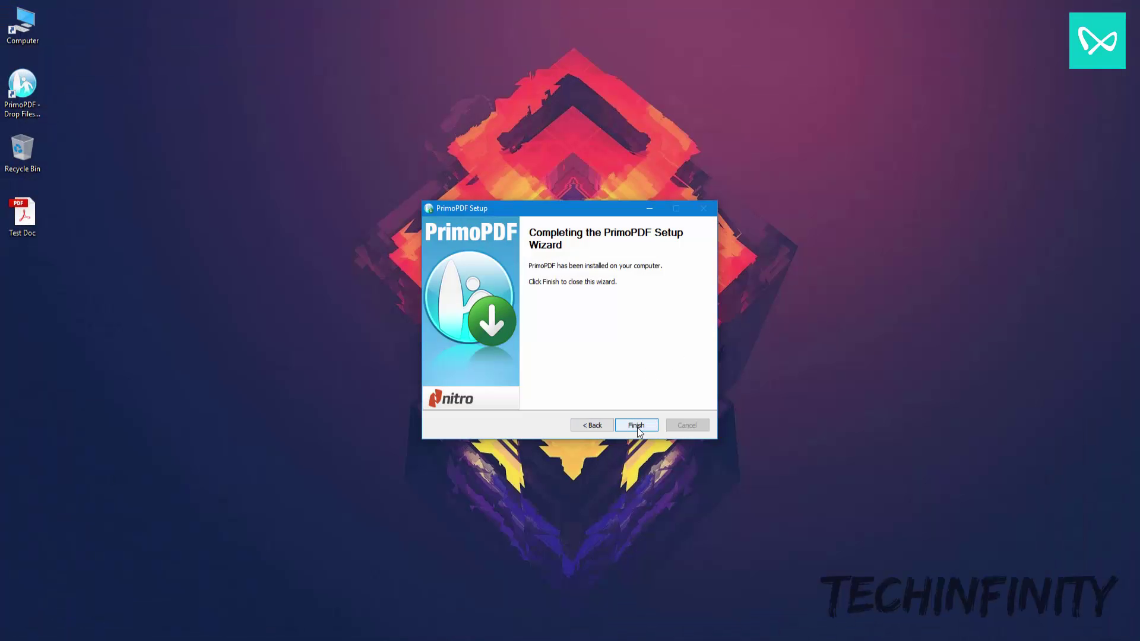
{"action": "left_click", "coordinate": [637, 425]}
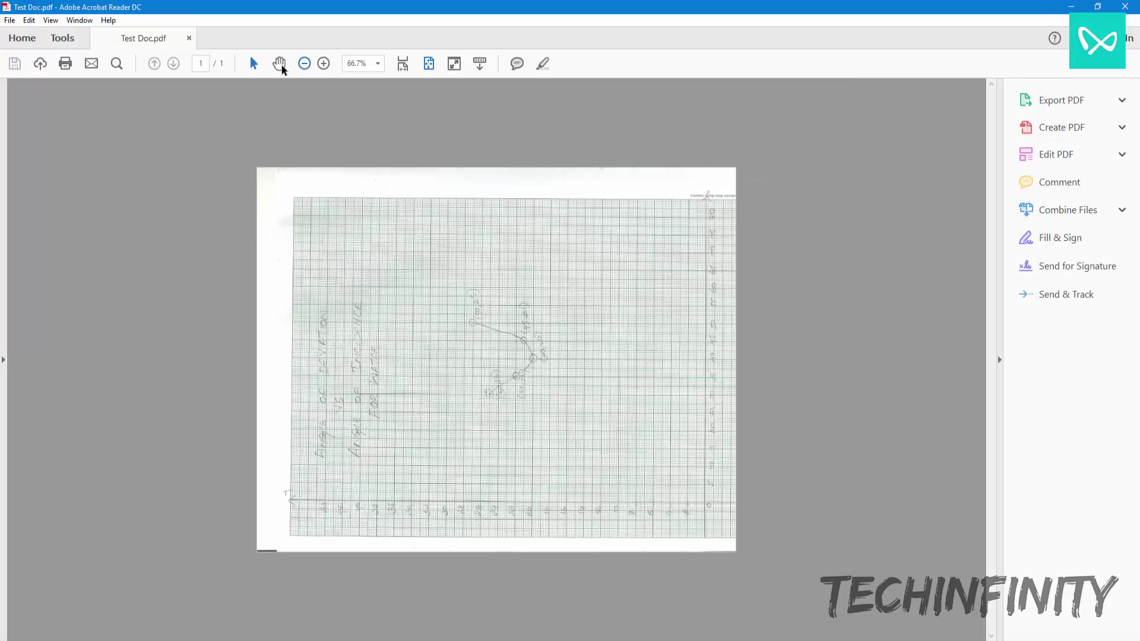
Print Test Doc from Acrobat Reader with PrimoPDF selected as the printer
{"action": "left_click", "coordinate": [11, 22]}
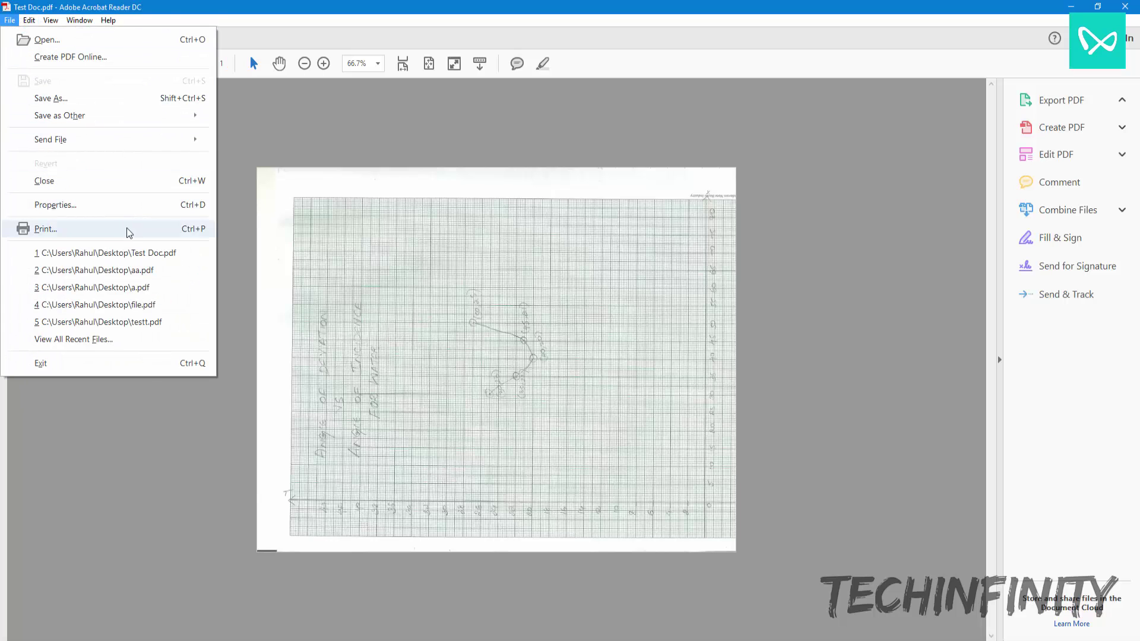
{"action": "left_click", "coordinate": [122, 231]}
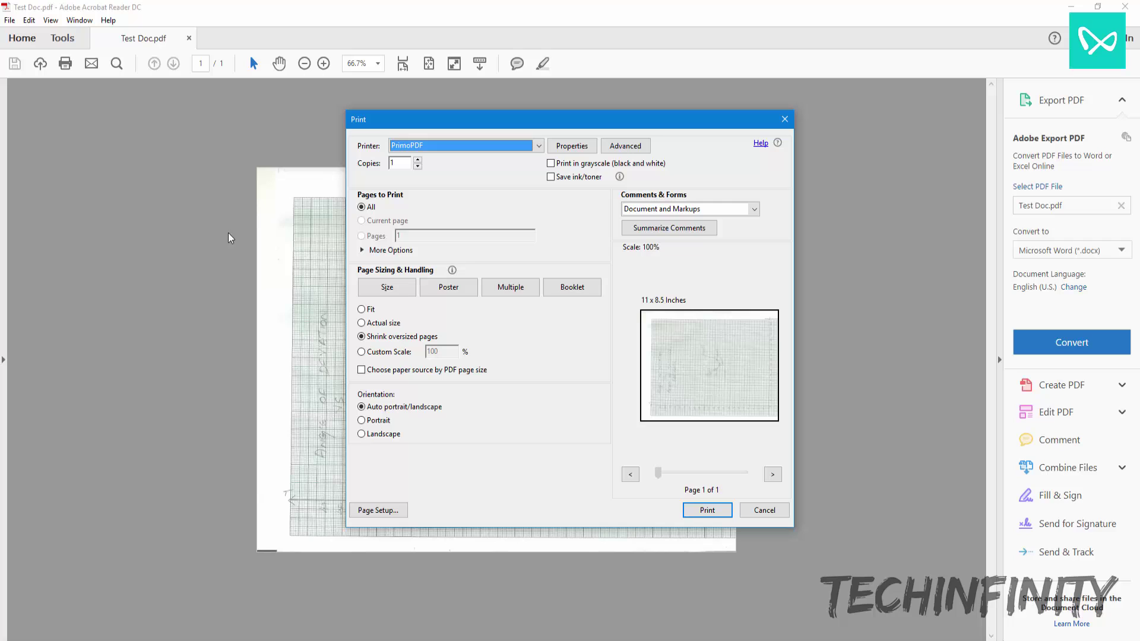
{"action": "left_click", "coordinate": [536, 147]}
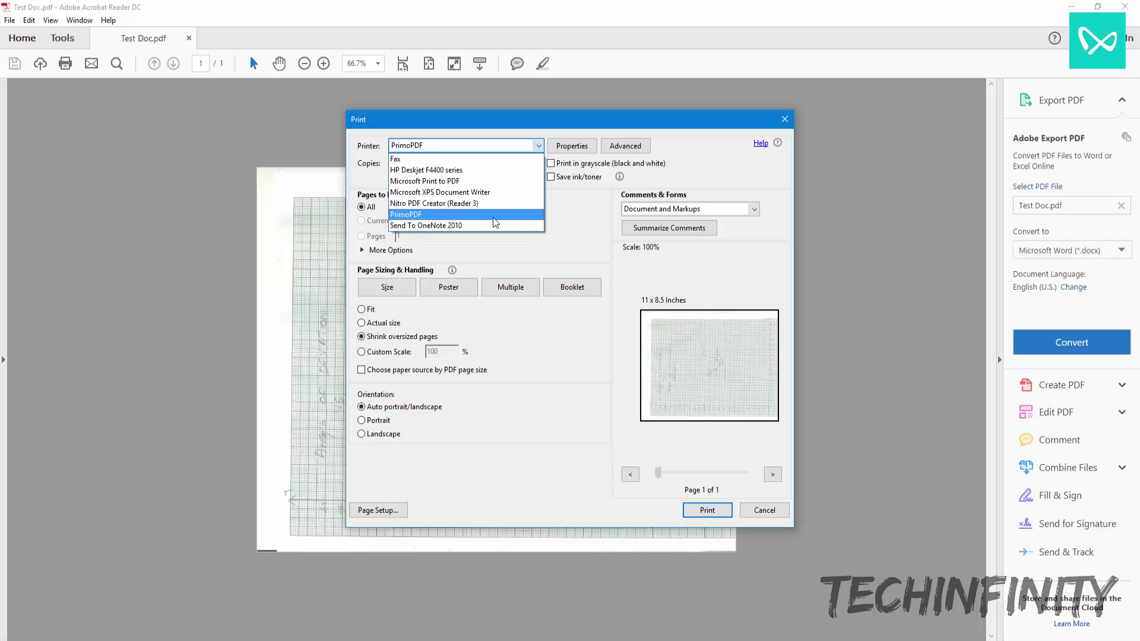
{"action": "left_click", "coordinate": [508, 216]}
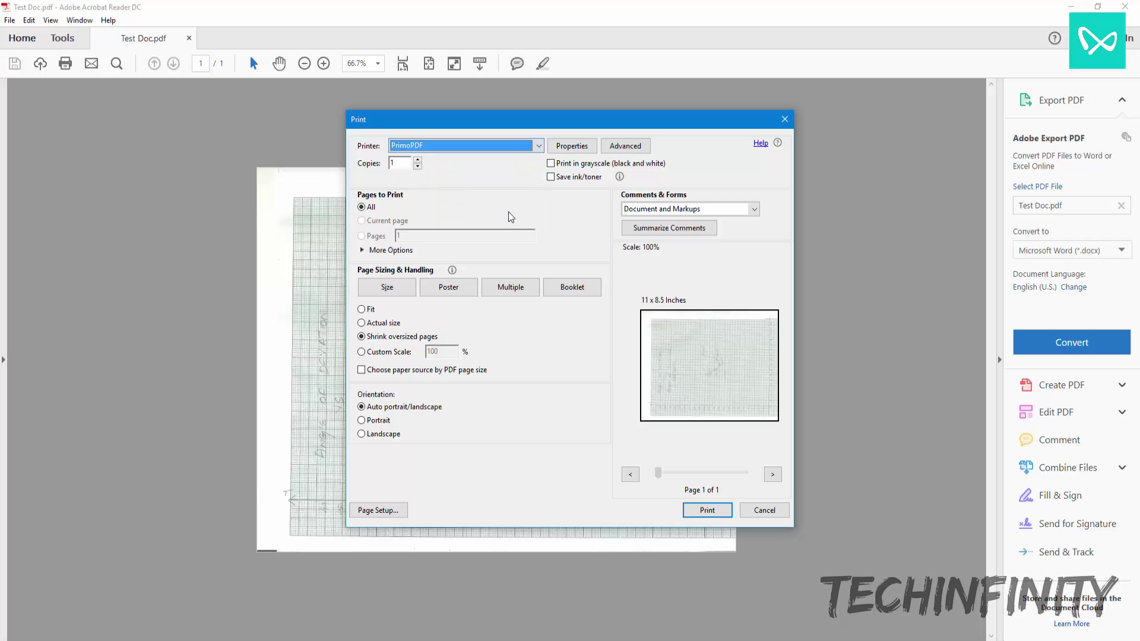
{"action": "left_click", "coordinate": [708, 511]}
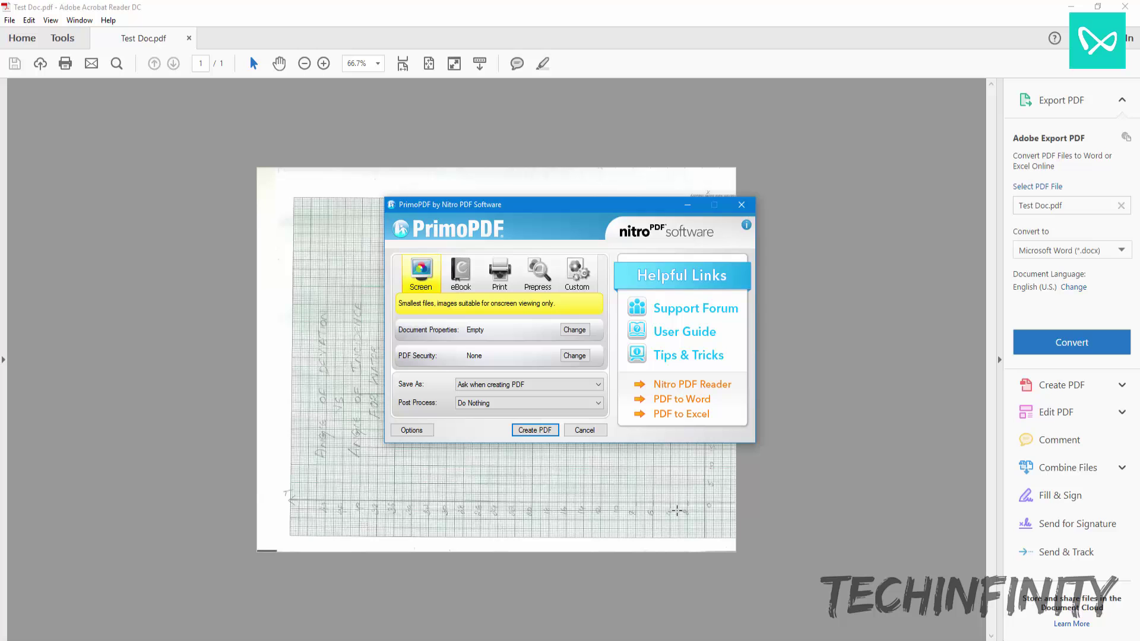
Save the converted PDF to the desktop as 'Compressed doc' and close Acrobat Reader
{"action": "left_click", "coordinate": [536, 430]}
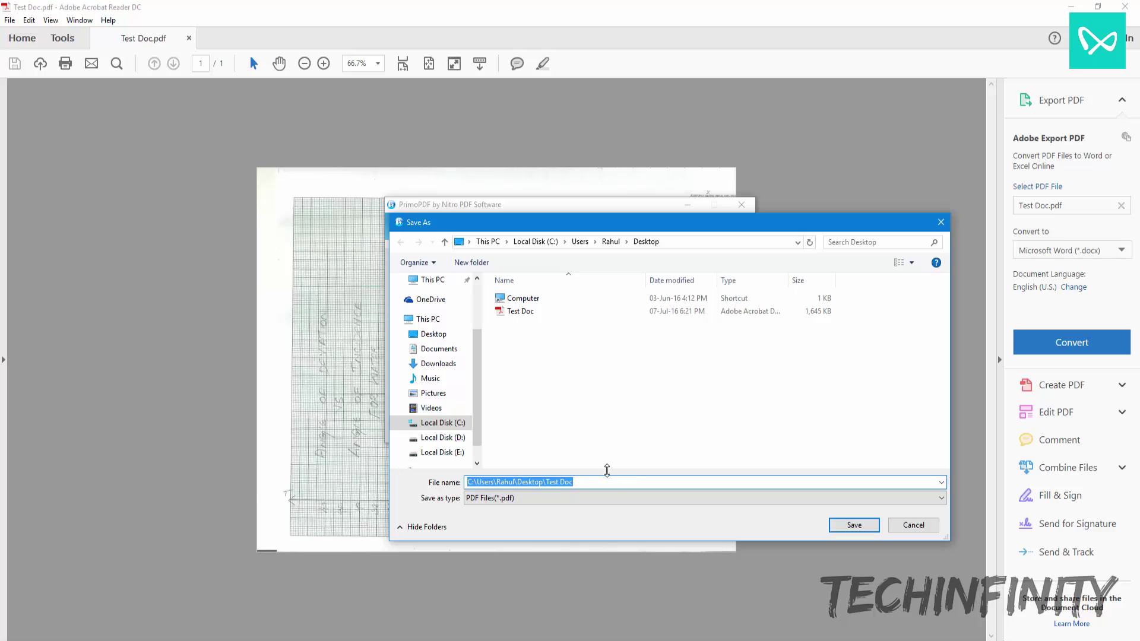
{"action": "key", "text": "BackSpace"}
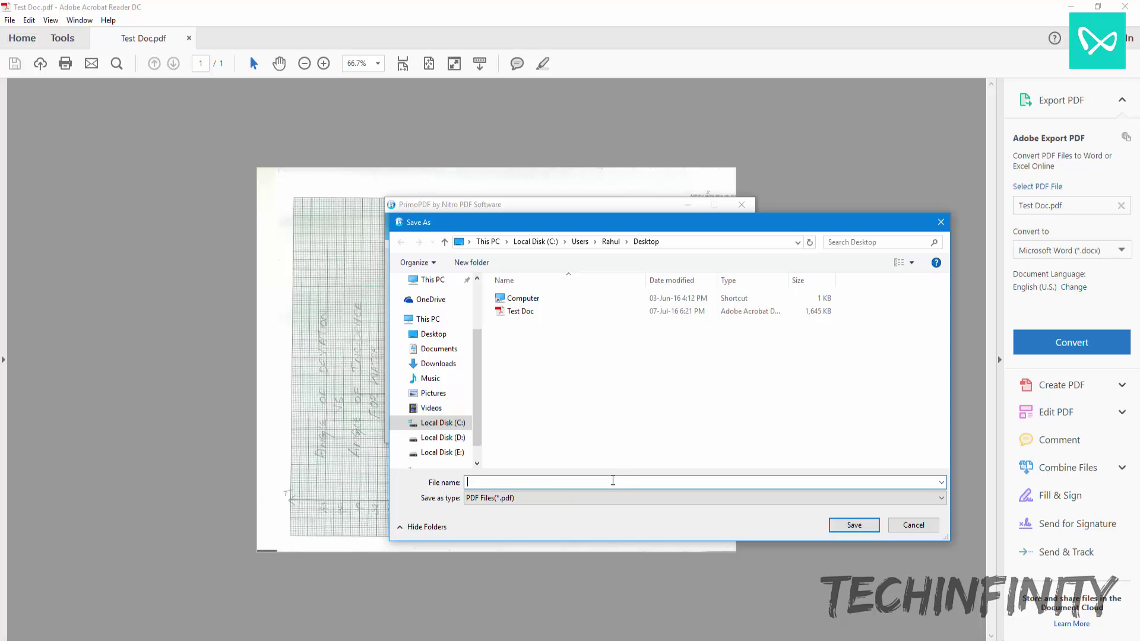
{"action": "type", "text": "T"}
{"action": "key", "text": "BackSpace"}
{"action": "type", "text": "Commp"}
{"action": "key", "text": "BackSpace"}
{"action": "type", "text": "ressed doc"}
{"action": "left_click", "coordinate": [853, 526]}
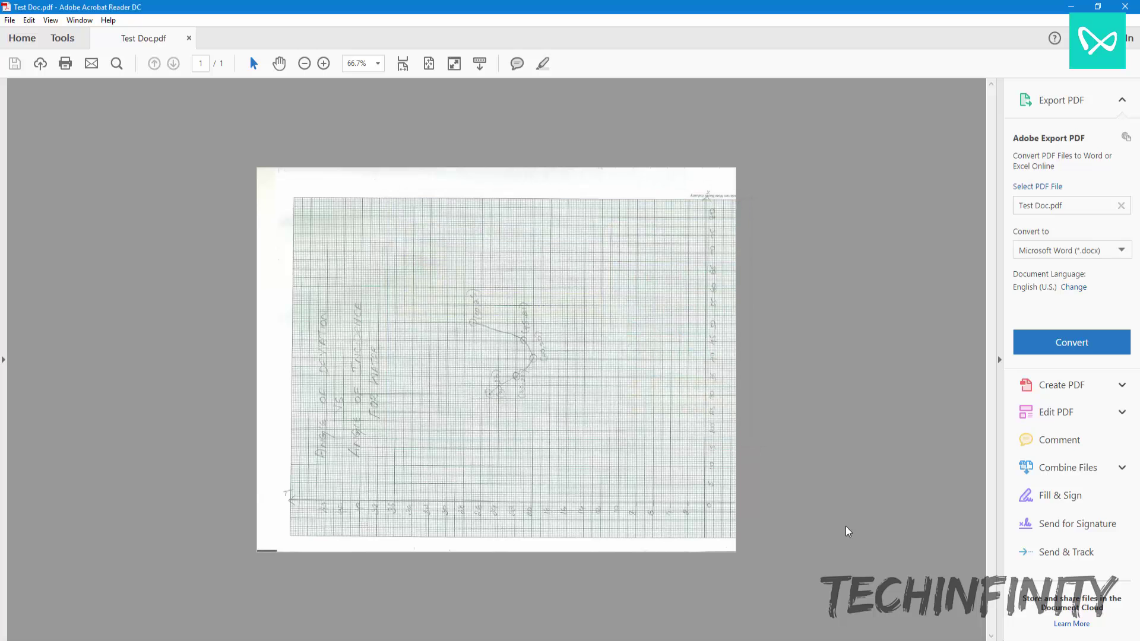
{"action": "left_click", "coordinate": [1125, 8]}
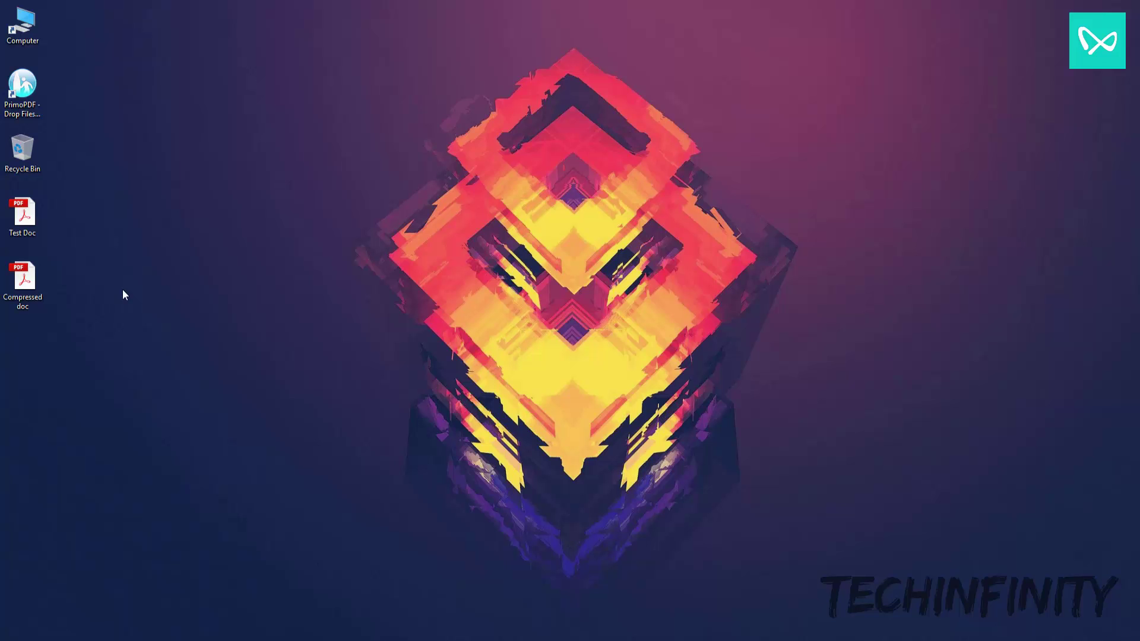
Confirm in Compressed doc's properties that its size is 204 KB
{"action": "right_click", "coordinate": [22, 279]}
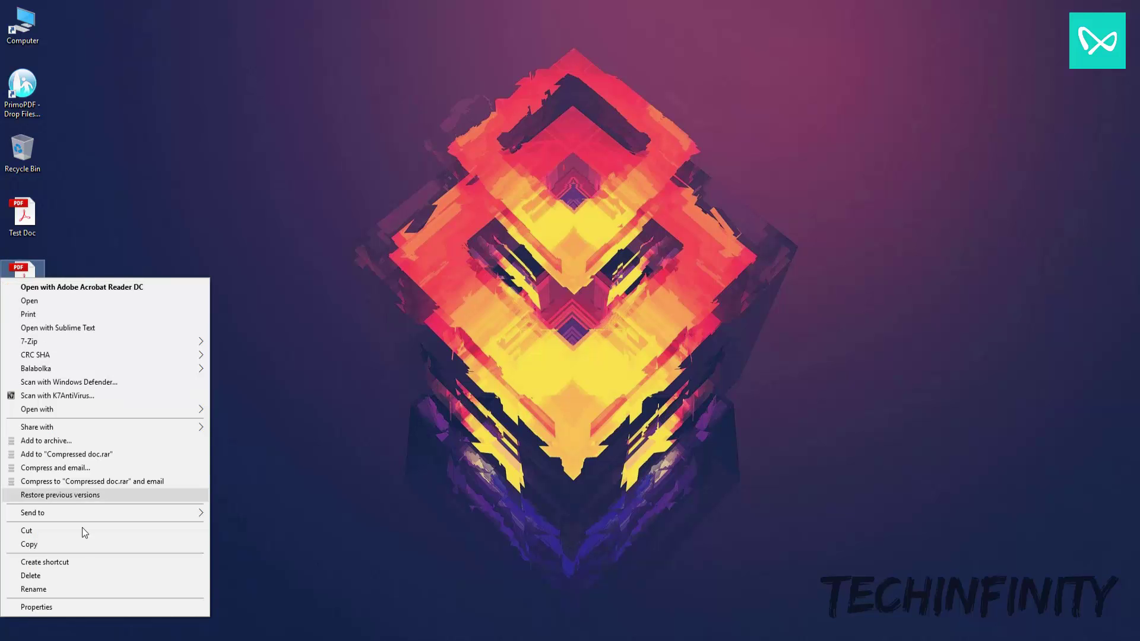
{"action": "left_click", "coordinate": [100, 608]}
{"action": "left_click_drag", "start_coordinate": [114, 288], "coordinate": [138, 287]}
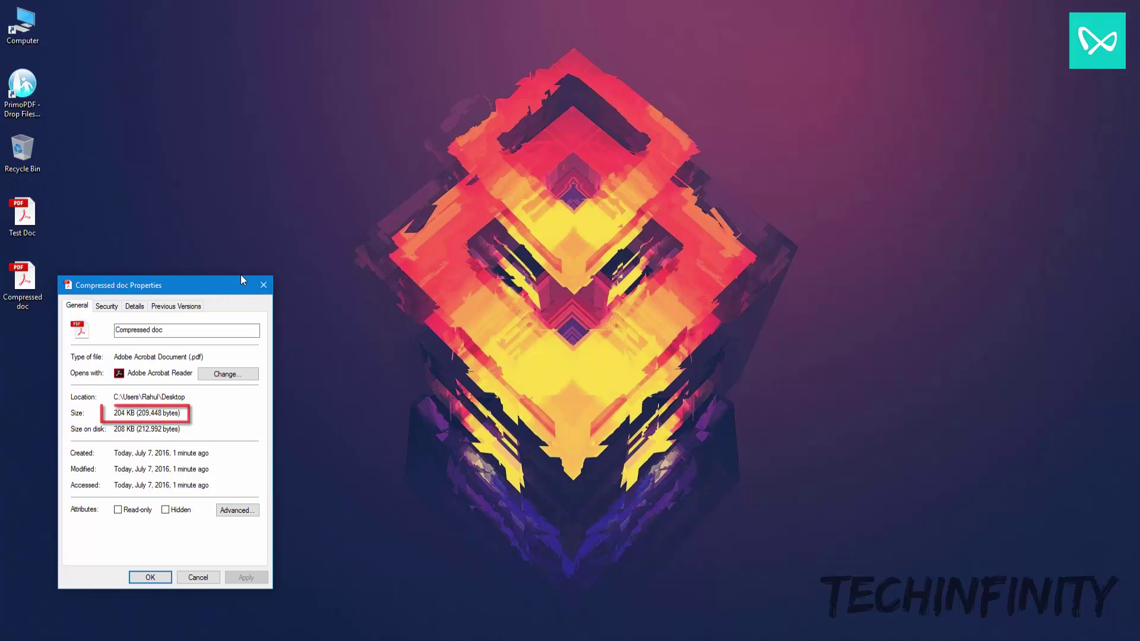
{"action": "left_click", "coordinate": [265, 286]}
Compare Compressed doc with Test Doc at 50% and 75.5% zoom, then launch PrimoPDF
{"action": "double_click", "coordinate": [29, 219]}
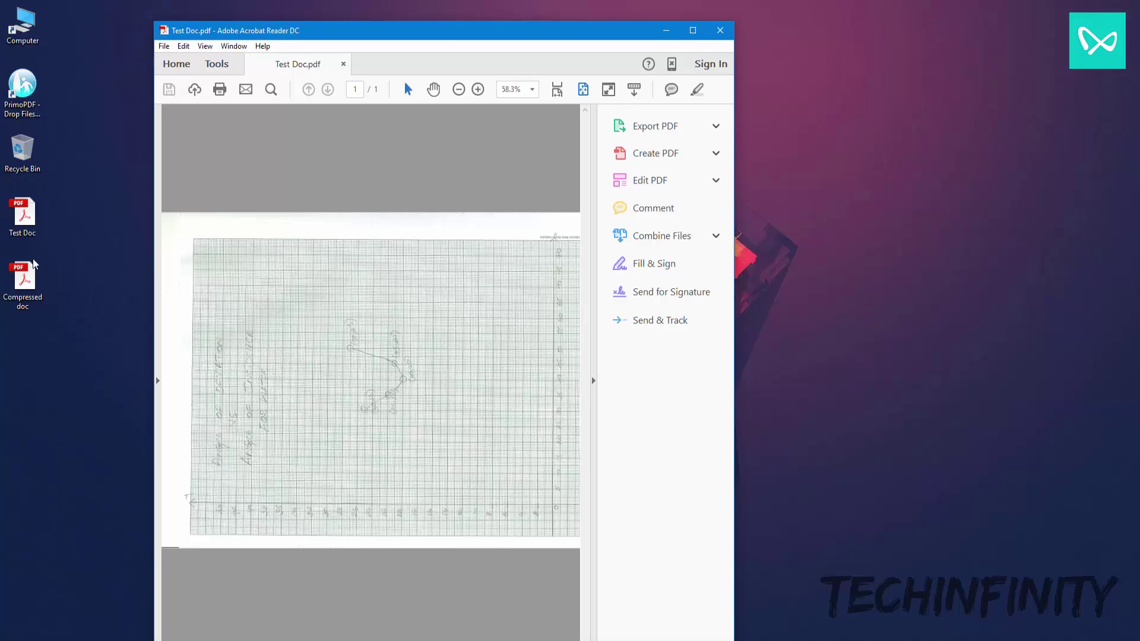
{"action": "double_click", "coordinate": [28, 267]}
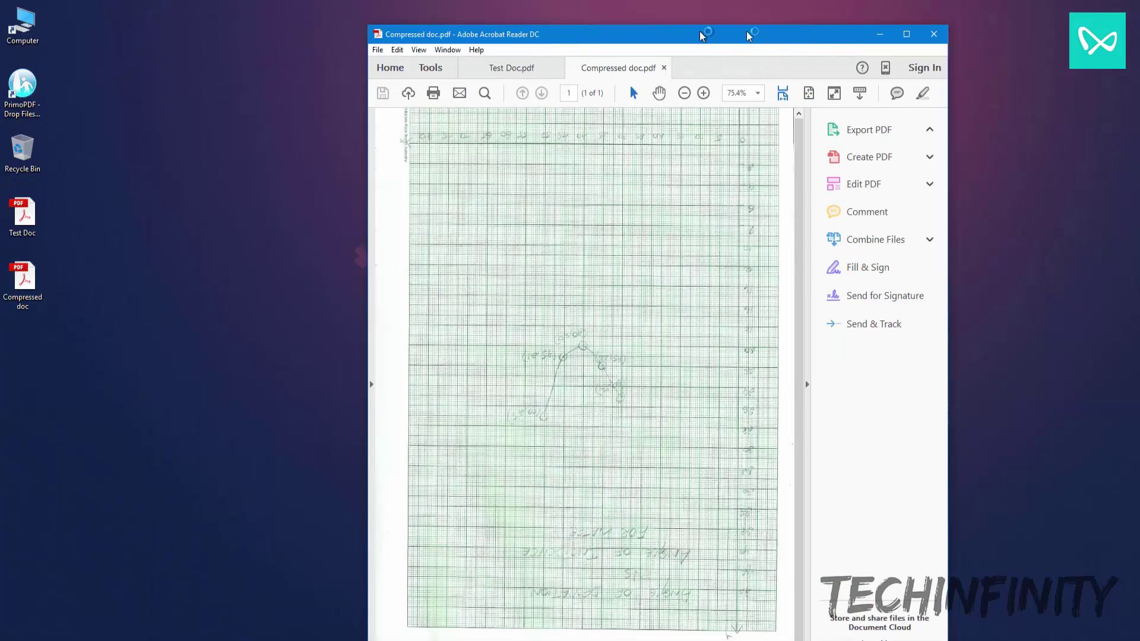
{"action": "left_click_drag", "start_coordinate": [486, 30], "coordinate": [852, 35]}
{"action": "left_click", "coordinate": [836, 93]}
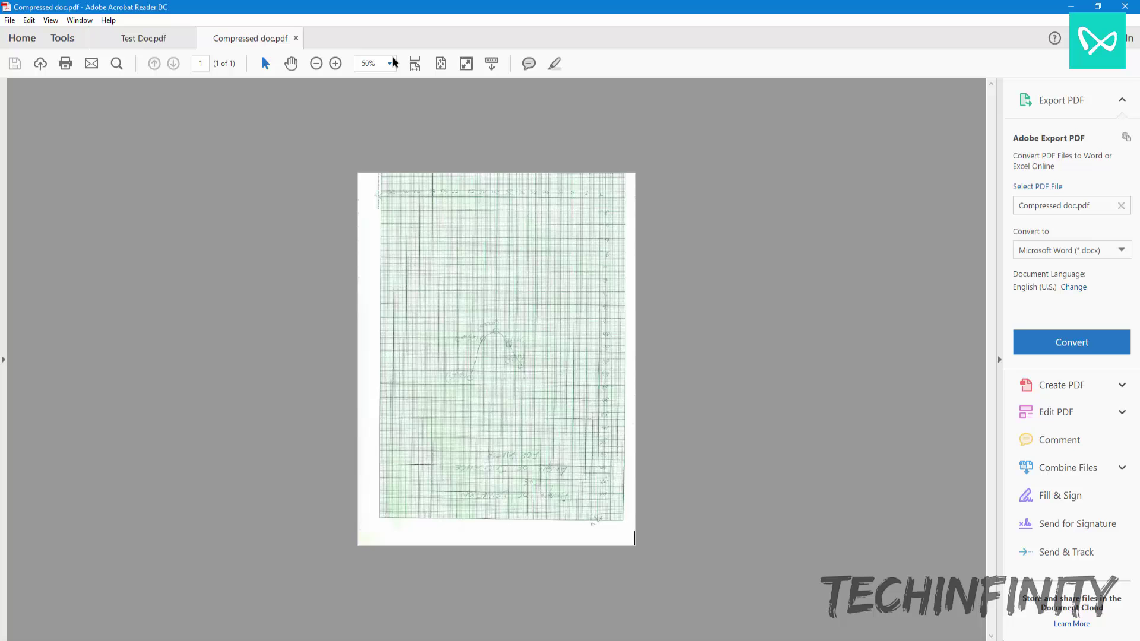
{"action": "left_click", "coordinate": [335, 64]}
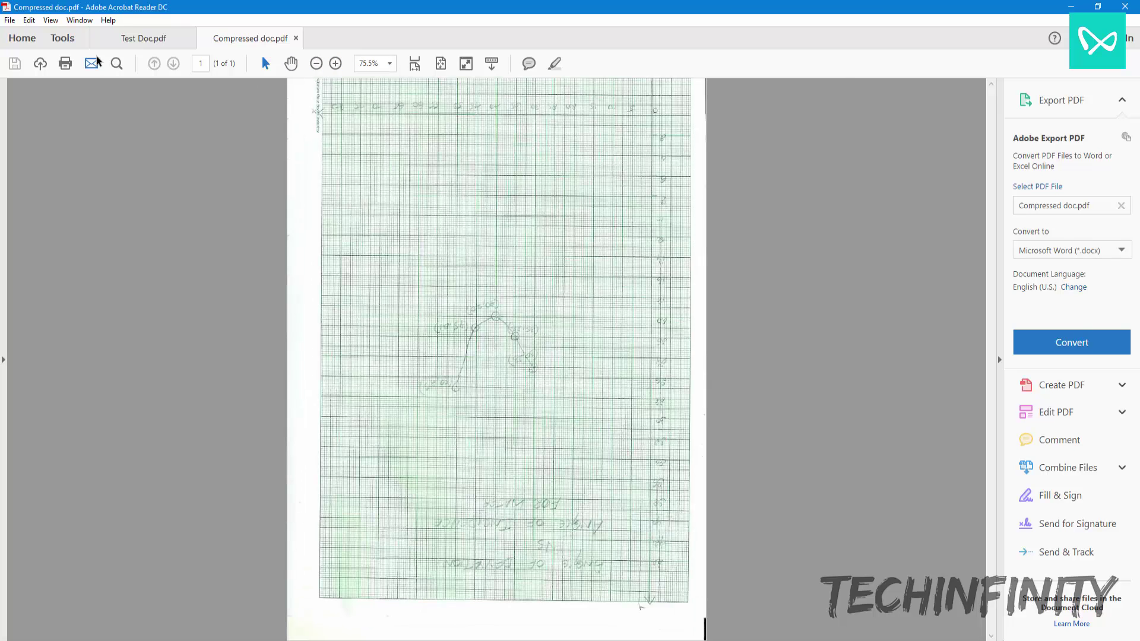
{"action": "left_click", "coordinate": [144, 38]}
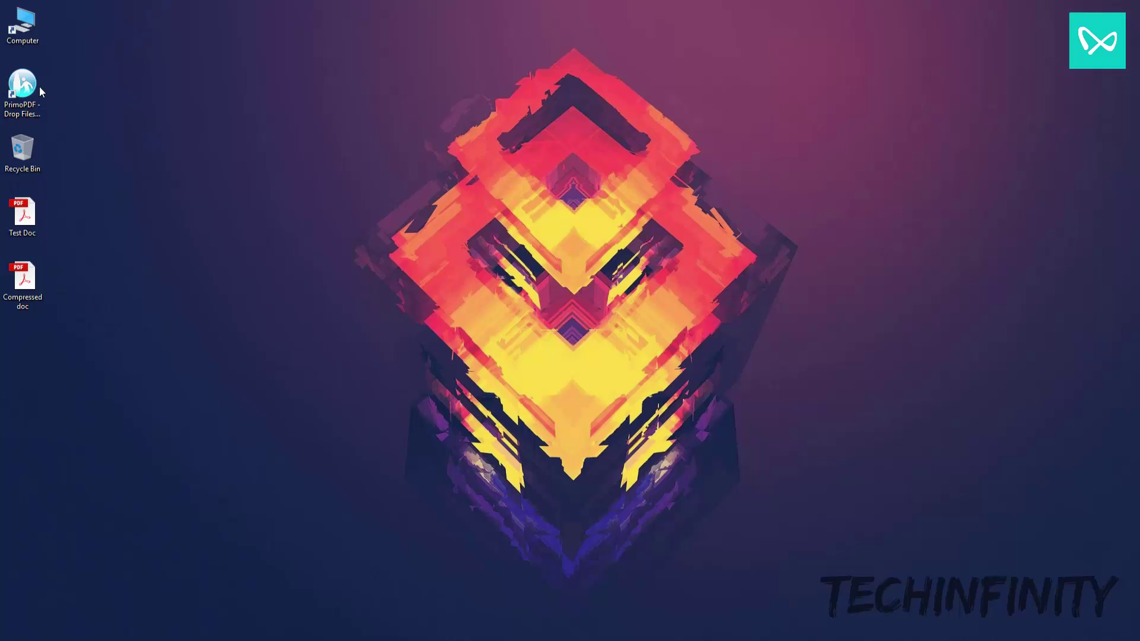
{"action": "double_click", "coordinate": [39, 86]}
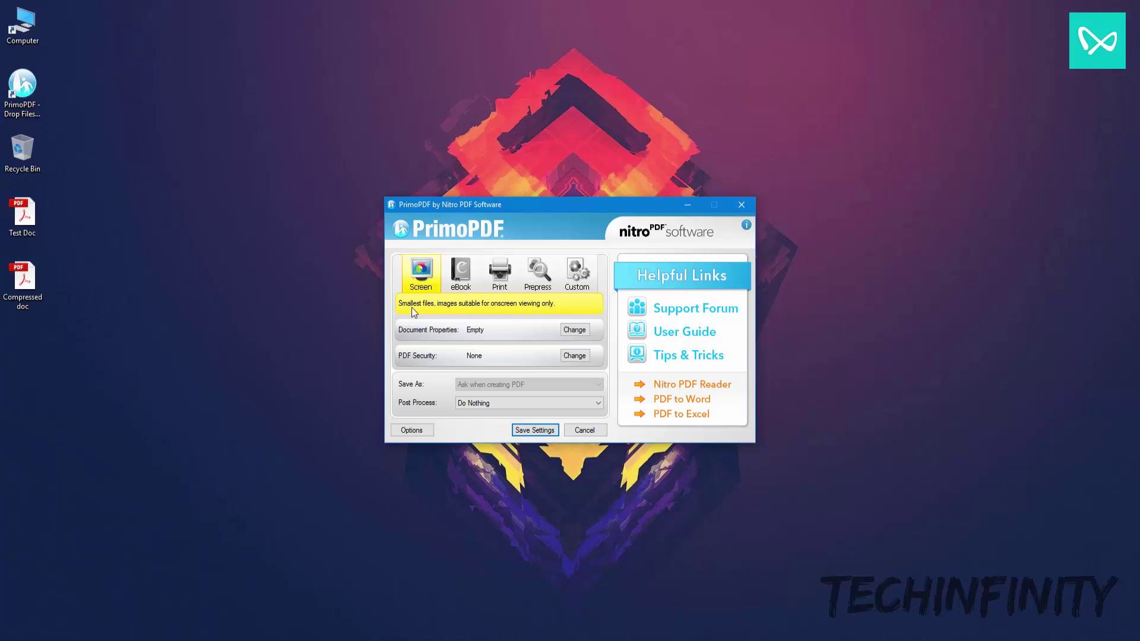
{"action": "left_click", "coordinate": [464, 270]}
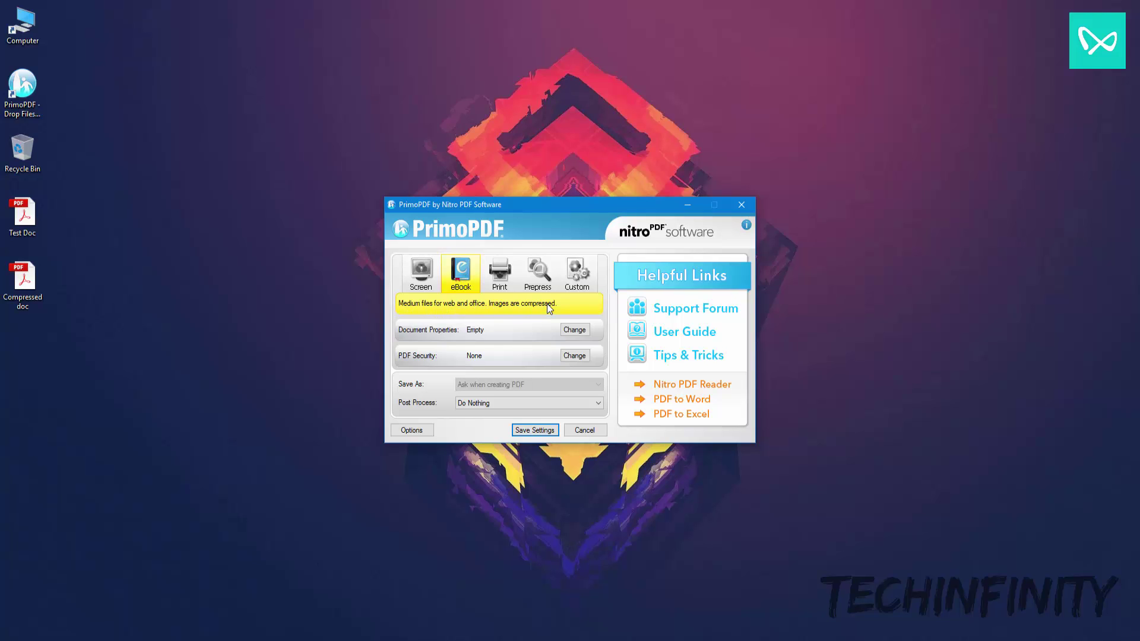
{"action": "left_click", "coordinate": [501, 279]}
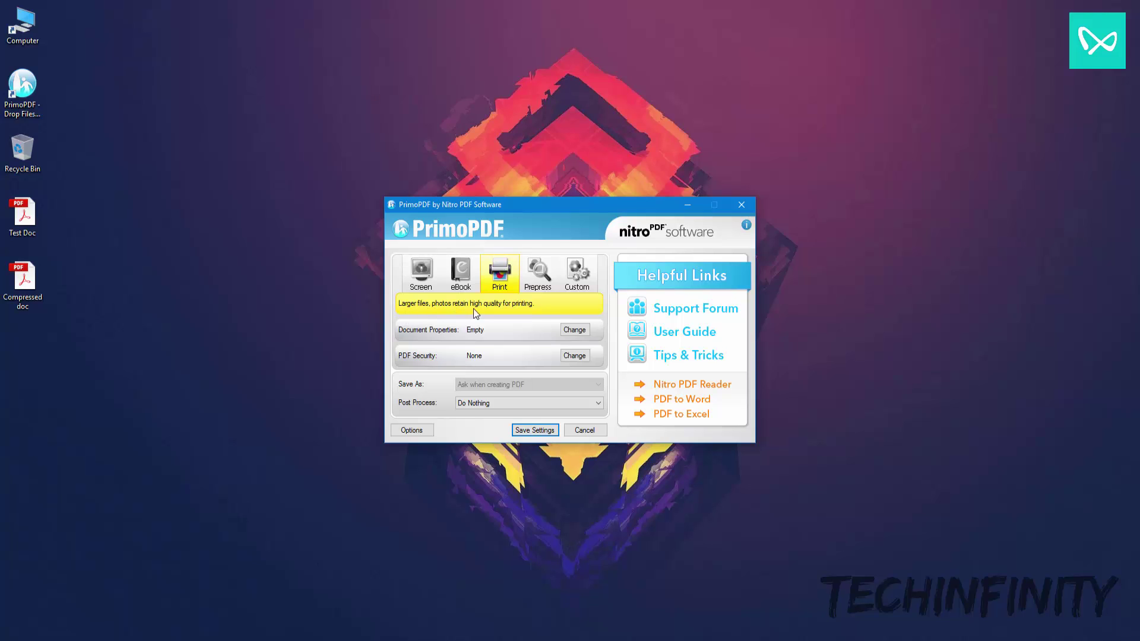
{"action": "left_click", "coordinate": [540, 273]}
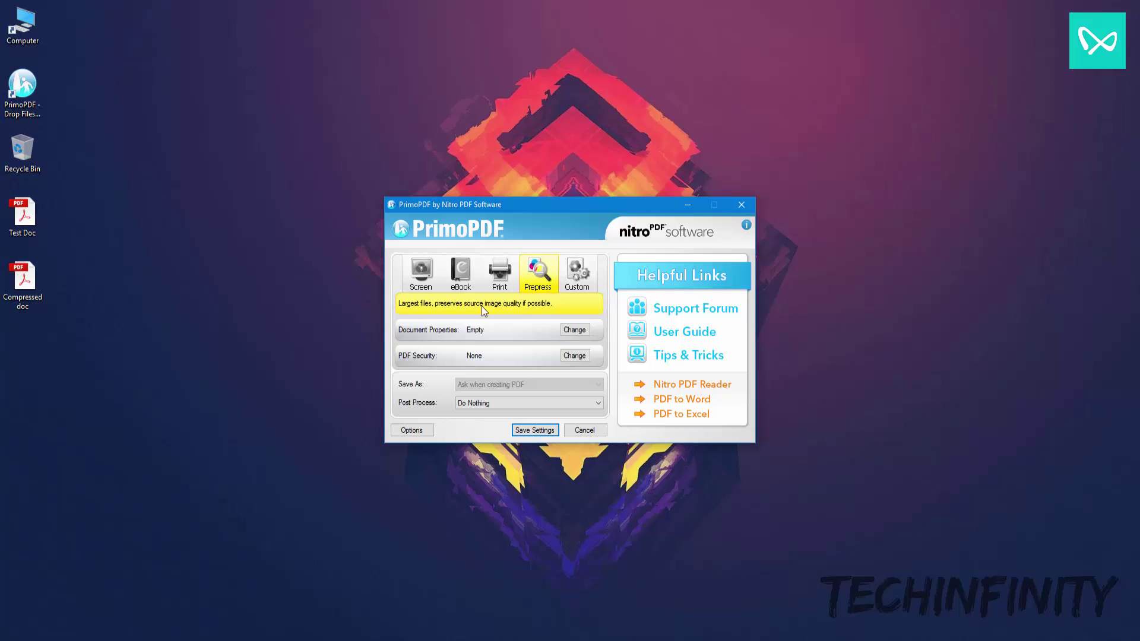
{"action": "left_click", "coordinate": [579, 278]}
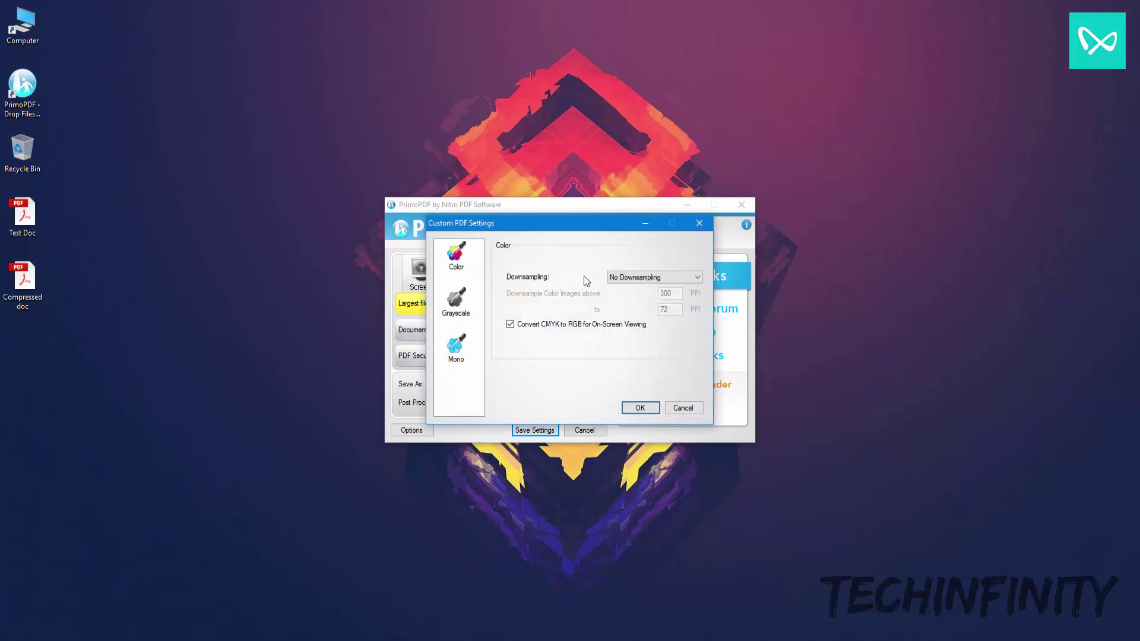
{"action": "left_click", "coordinate": [699, 223]}
{"action": "left_click", "coordinate": [538, 273]}
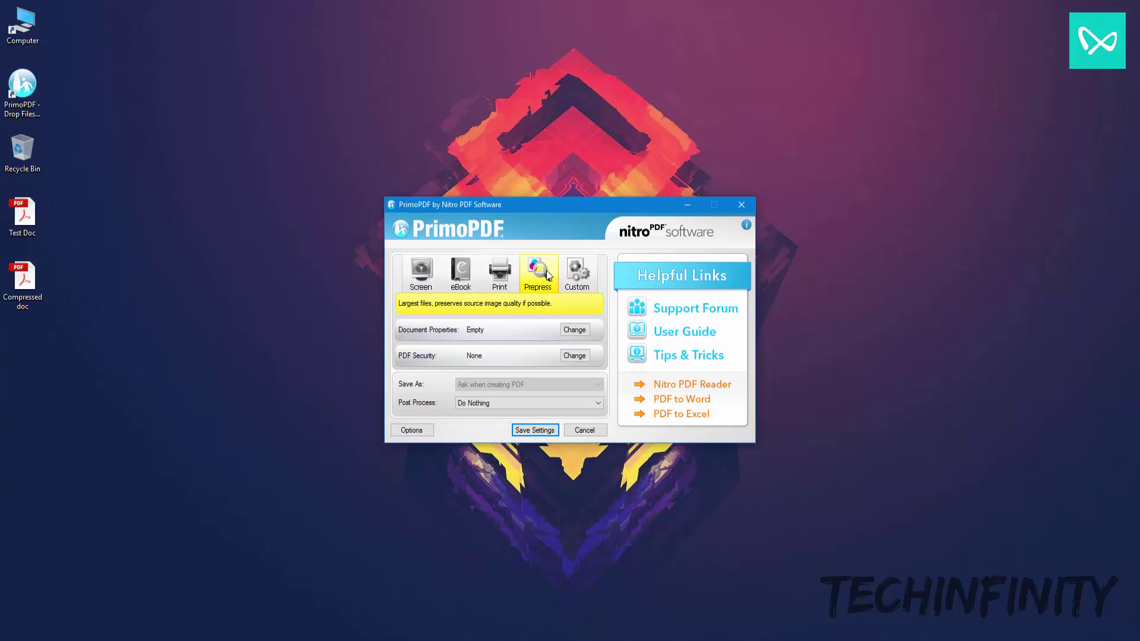
{"action": "left_click", "coordinate": [420, 275]}
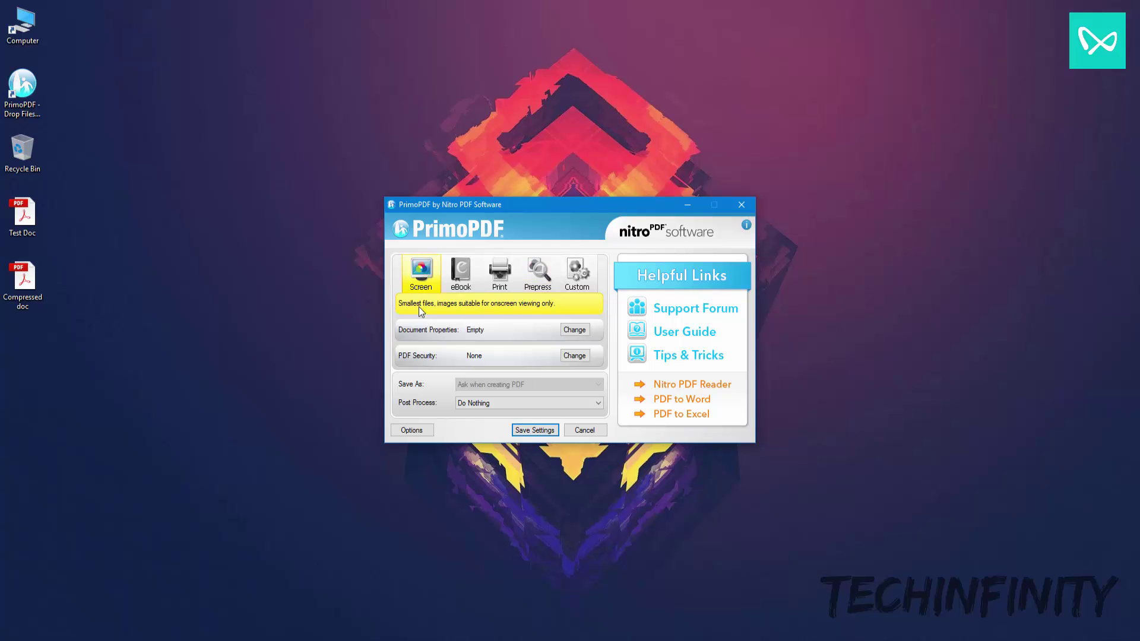